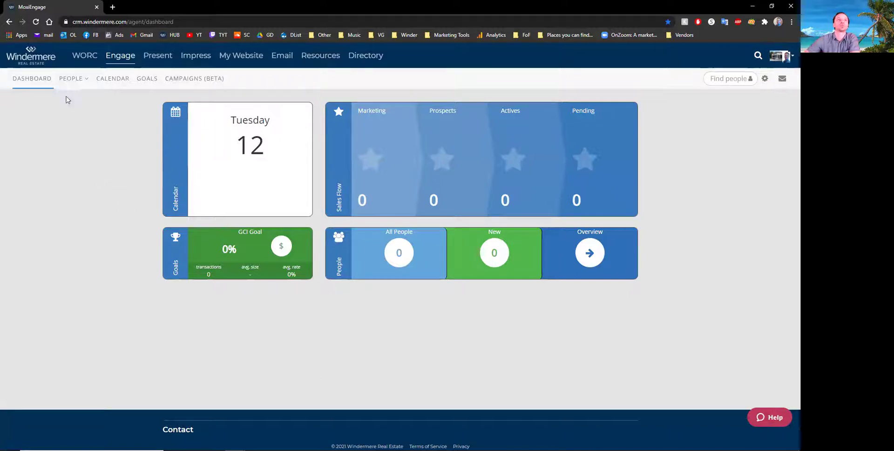
- Start a new person record and enter the contact's first and last name
{"action": "left_click", "coordinate": [71, 79]}
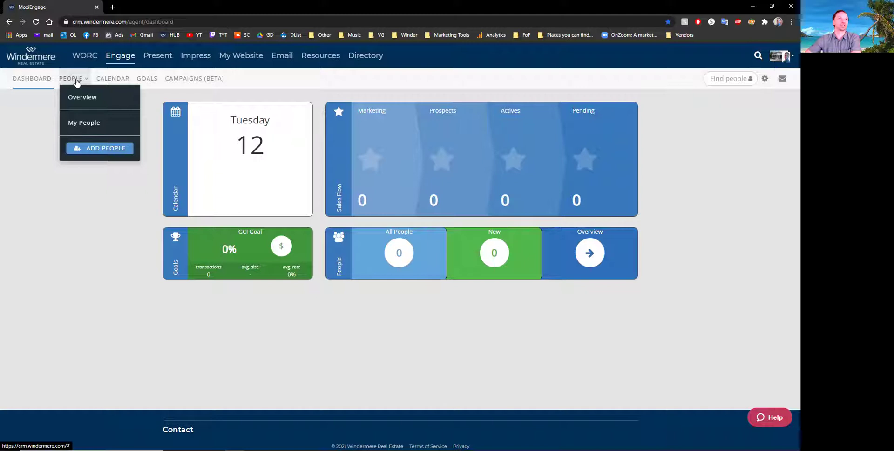
{"action": "left_click", "coordinate": [98, 150]}
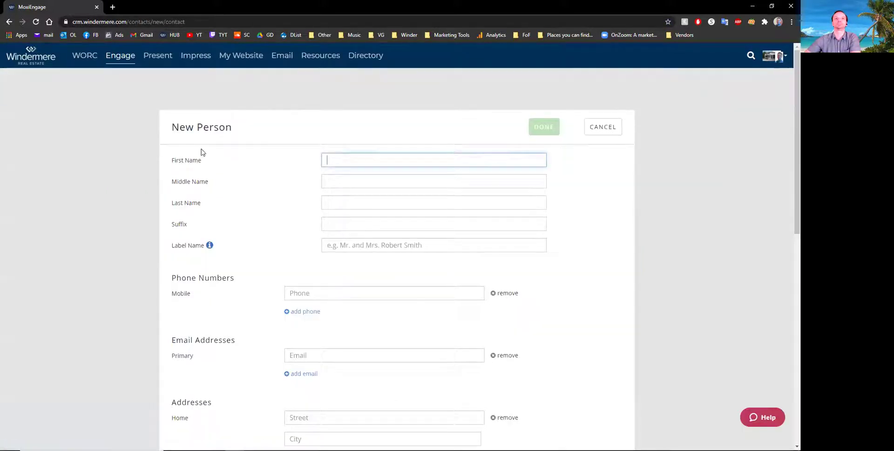
{"action": "key", "text": "Tab"}
{"action": "key", "text": "Tab"}
{"action": "key", "text": "Tab"}
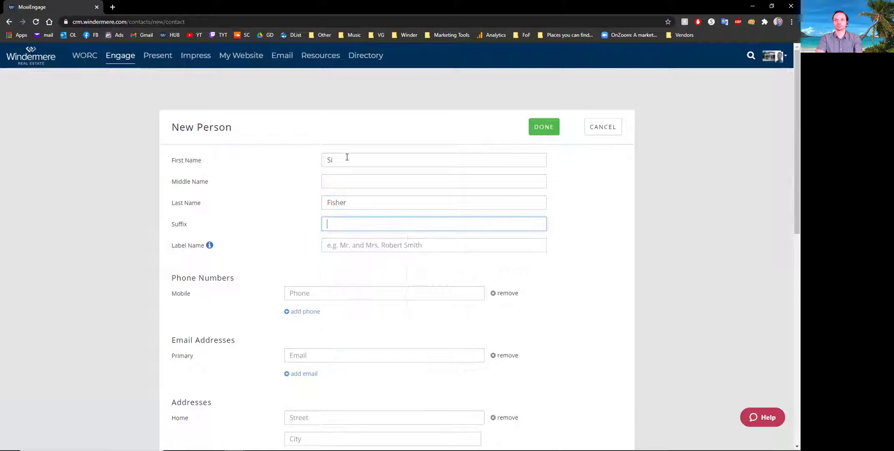
- Enter the contact's mobile number and begin typing their primary email address
{"action": "key", "text": "Tab"}
{"action": "key", "text": "Tab"}
{"action": "key", "text": "Tab"}
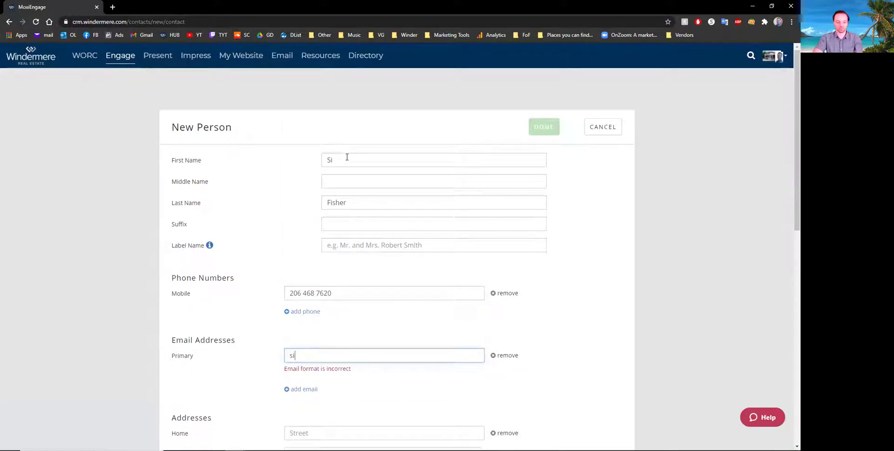
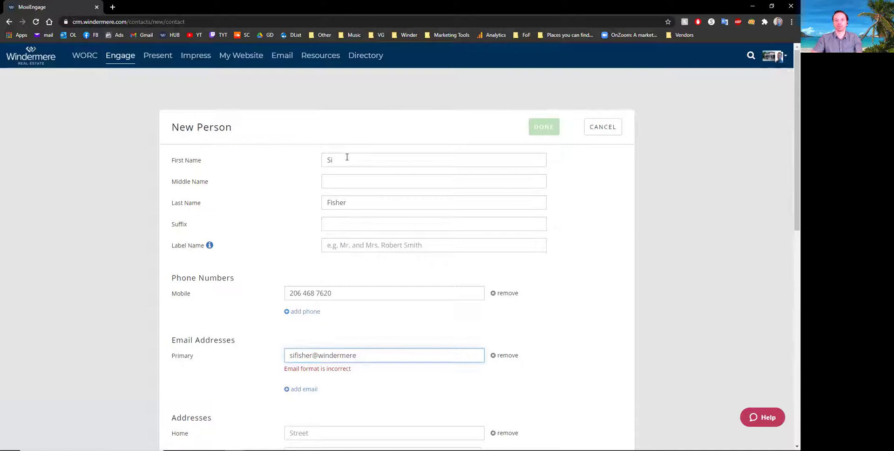
{"action": "scroll", "coordinate": [315, 164], "scroll_direction": "down", "scroll_amount": 2}
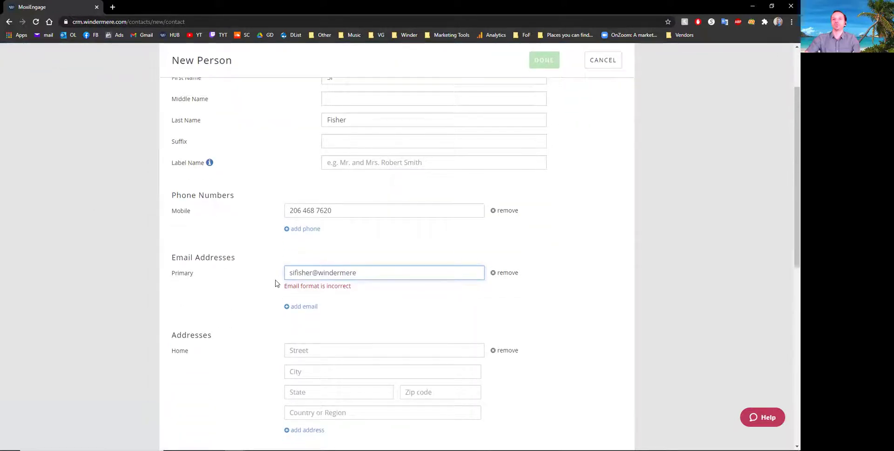
{"action": "left_click", "coordinate": [314, 351]}
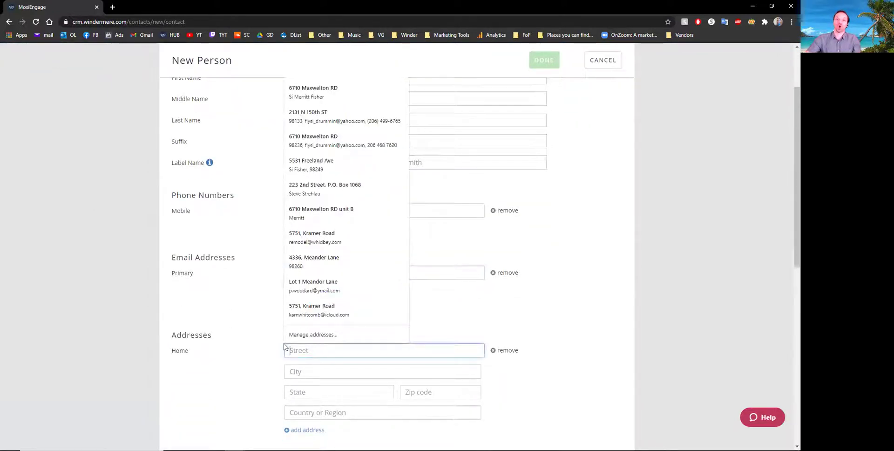
{"action": "left_click", "coordinate": [229, 382]}
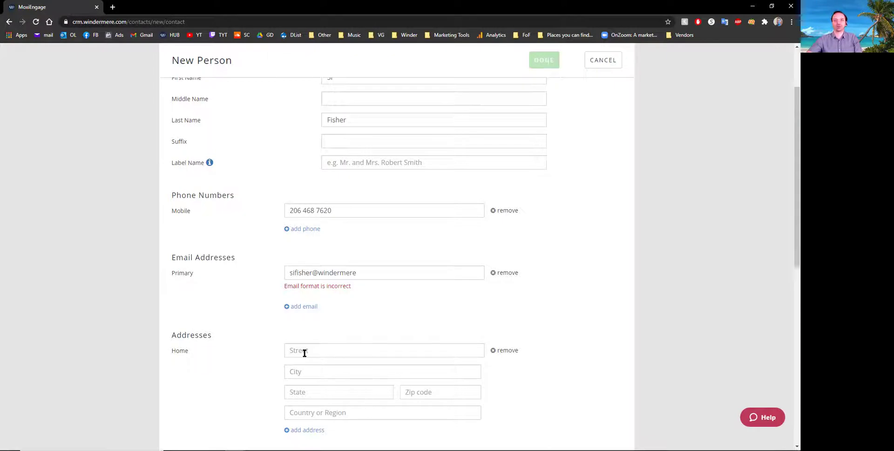
{"action": "scroll", "coordinate": [253, 333], "scroll_direction": "down", "scroll_amount": 7}
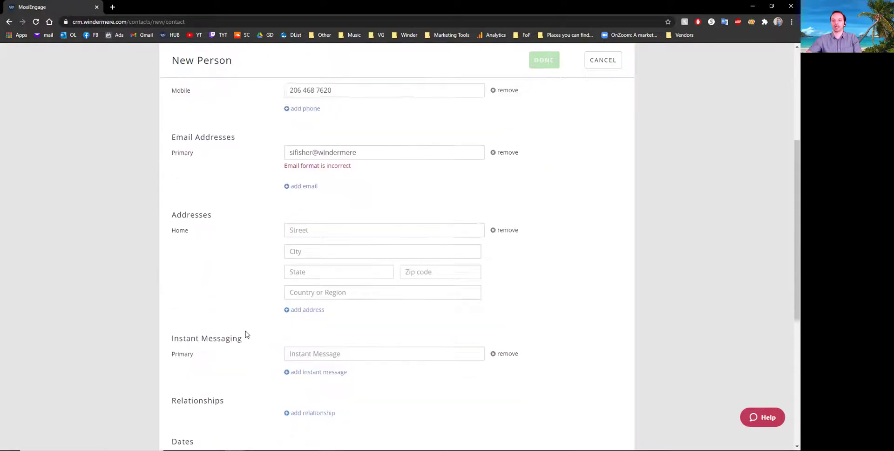
{"action": "scroll", "coordinate": [253, 329], "scroll_direction": "up", "scroll_amount": 9}
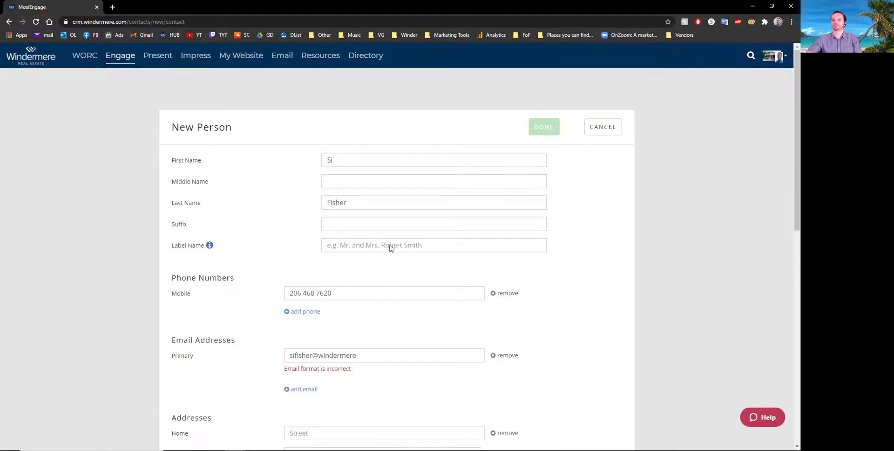
{"action": "scroll", "coordinate": [323, 309], "scroll_direction": "down", "scroll_amount": 1}
- Finish the contact's email address with .com and save the new person record
{"action": "left_click", "coordinate": [376, 317]}
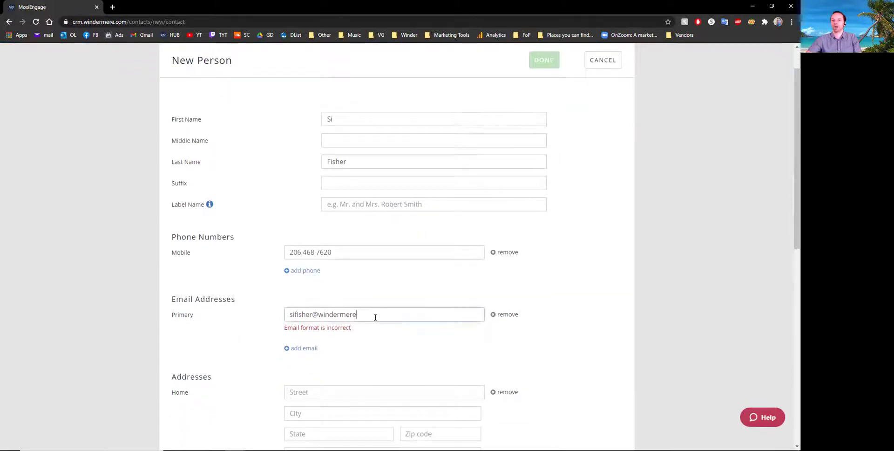
{"action": "type", "text": ".com"}
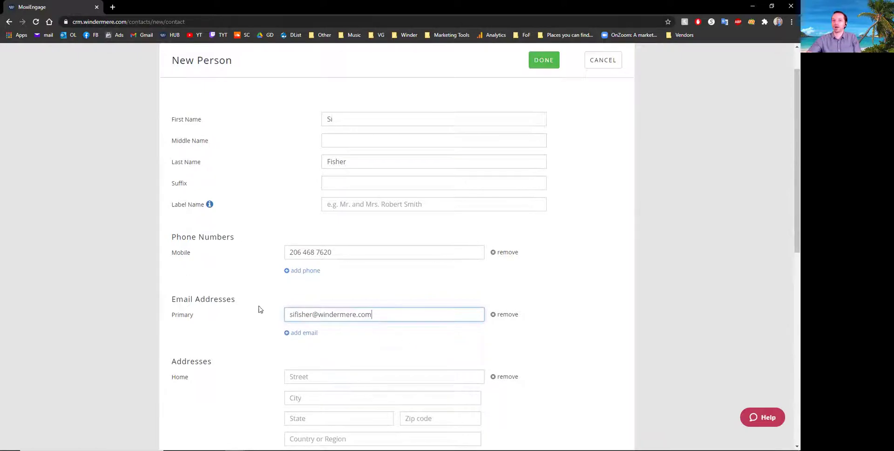
{"action": "left_click_drag", "start_coordinate": [297, 315], "coordinate": [452, 327]}
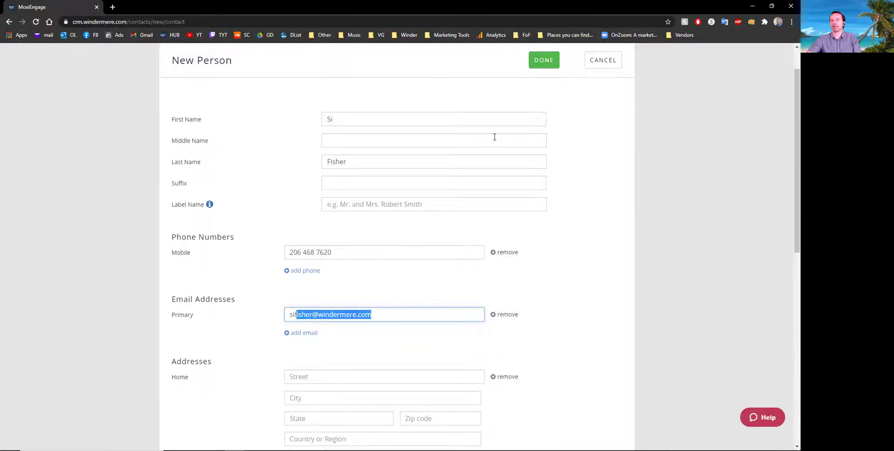
{"action": "left_click", "coordinate": [541, 61]}
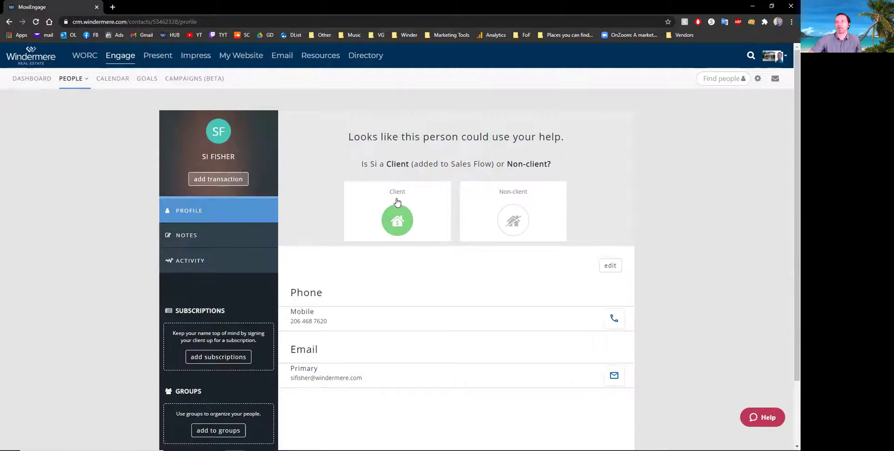
- Mark the contact as a client and make them a seller prospect with 13 tasks
{"action": "left_click", "coordinate": [393, 198]}
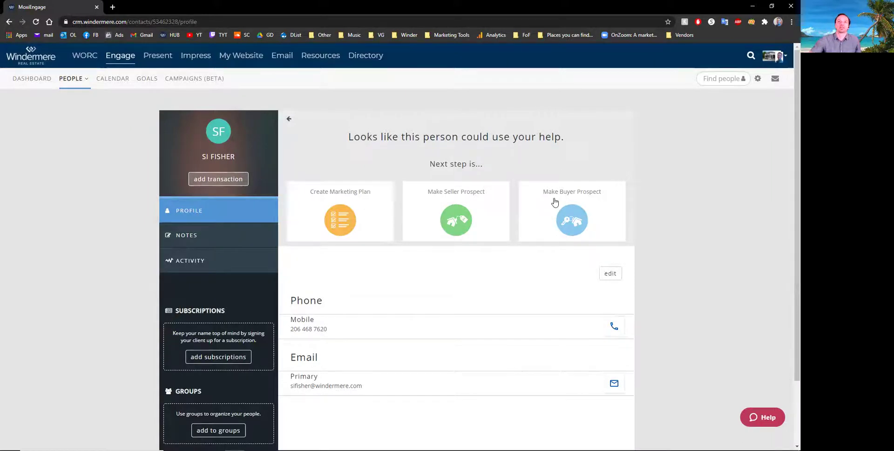
{"action": "left_click", "coordinate": [453, 219]}
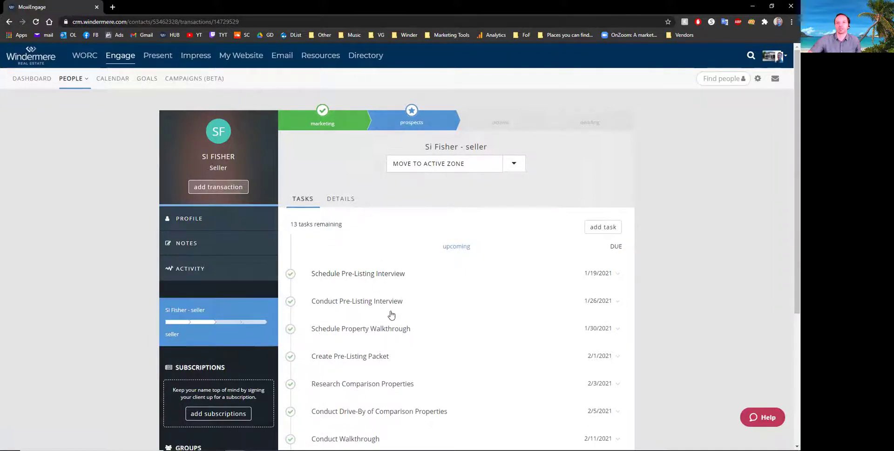
{"action": "scroll", "coordinate": [366, 278], "scroll_direction": "down", "scroll_amount": 2}
- Go to the sidebar's Subscriptions section and open the contact's add-subscription options
{"action": "scroll", "coordinate": [368, 280], "scroll_direction": "up", "scroll_amount": 3}
{"action": "scroll", "coordinate": [343, 291], "scroll_direction": "down", "scroll_amount": 4}
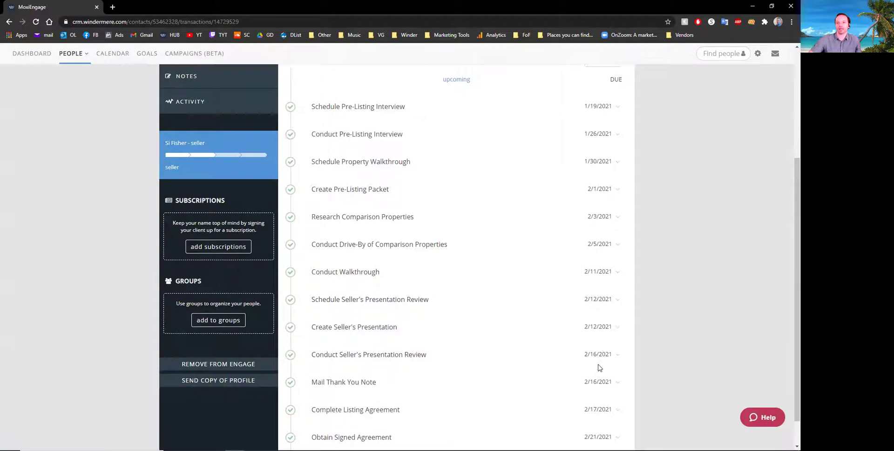
{"action": "scroll", "coordinate": [431, 363], "scroll_direction": "up", "scroll_amount": 4}
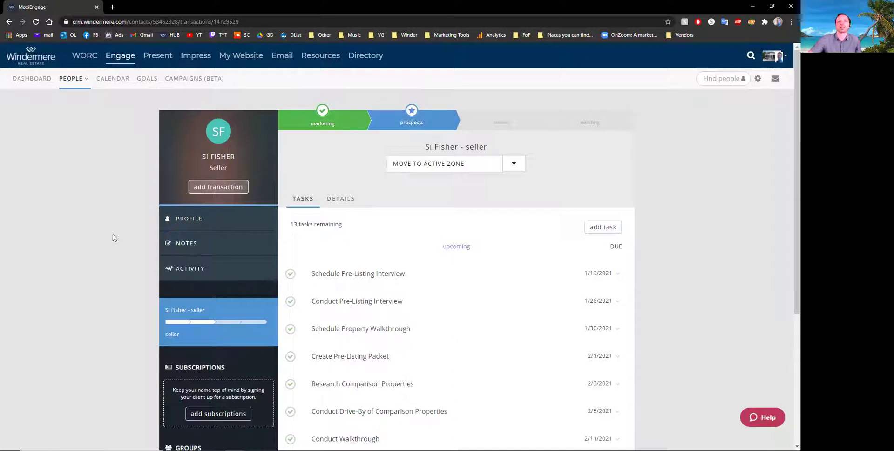
{"action": "scroll", "coordinate": [197, 213], "scroll_direction": "down", "scroll_amount": 1}
{"action": "scroll", "coordinate": [197, 213], "scroll_direction": "down", "scroll_amount": 3}
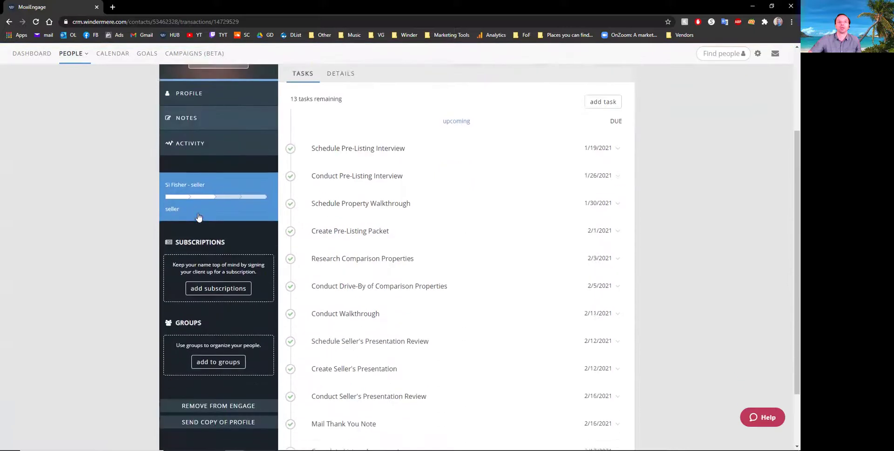
{"action": "left_click_drag", "start_coordinate": [183, 198], "coordinate": [242, 205]}
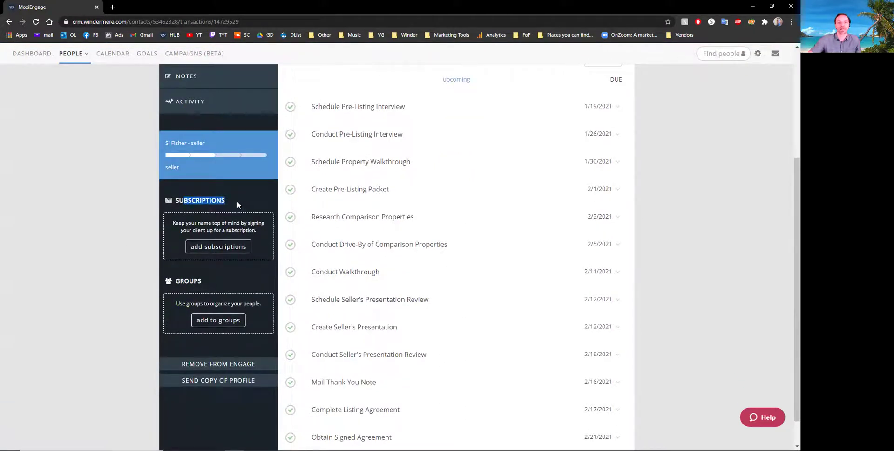
{"action": "left_click_drag", "start_coordinate": [188, 224], "coordinate": [192, 229]}
{"action": "left_click", "coordinate": [230, 233]}
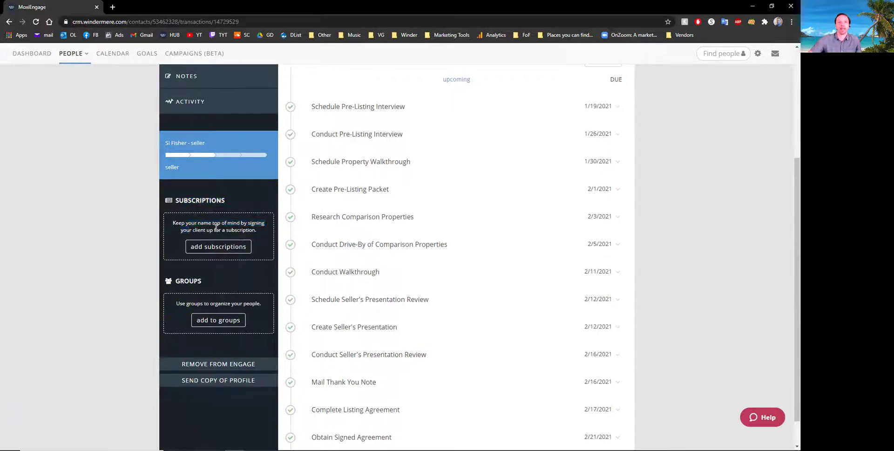
{"action": "left_click", "coordinate": [221, 248]}
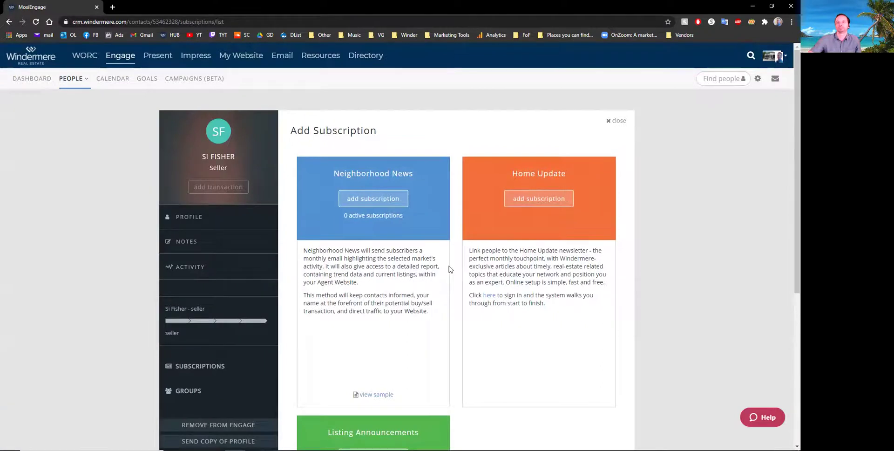
{"action": "scroll", "coordinate": [462, 295], "scroll_direction": "down", "scroll_amount": 5}
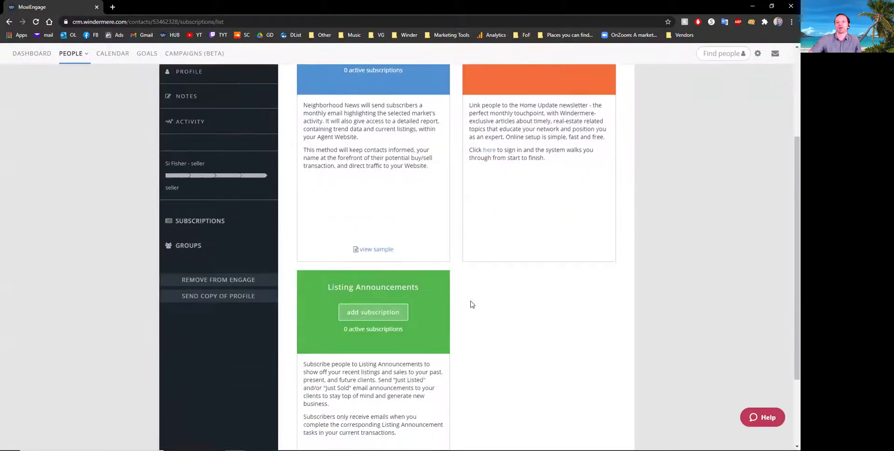
- Review the Neighborhood News card and start adding a Neighborhood News subscription
{"action": "scroll", "coordinate": [531, 339], "scroll_direction": "up", "scroll_amount": 5}
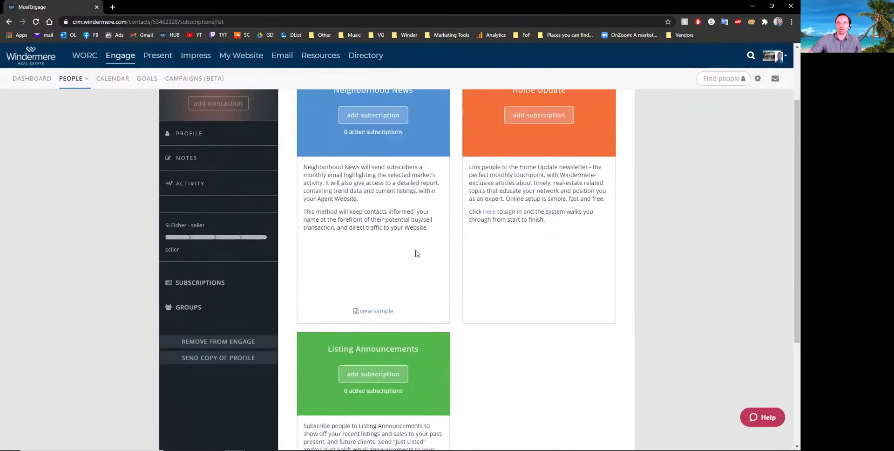
{"action": "left_click_drag", "start_coordinate": [345, 173], "coordinate": [426, 191]}
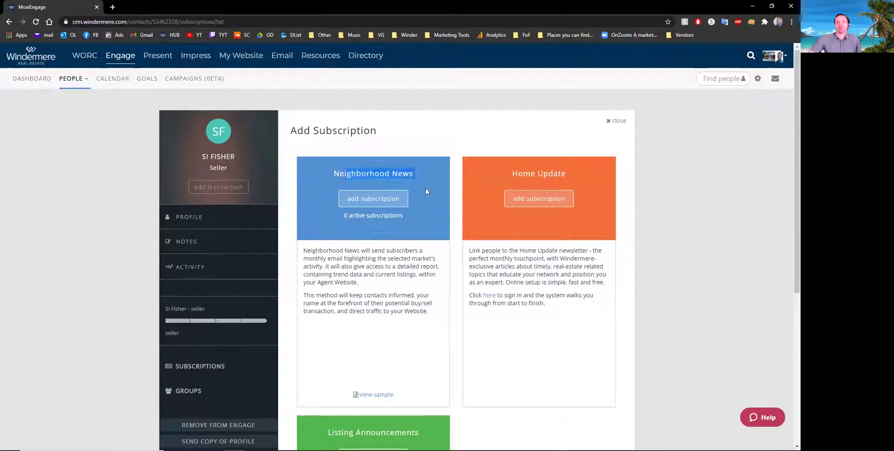
{"action": "left_click", "coordinate": [366, 308]}
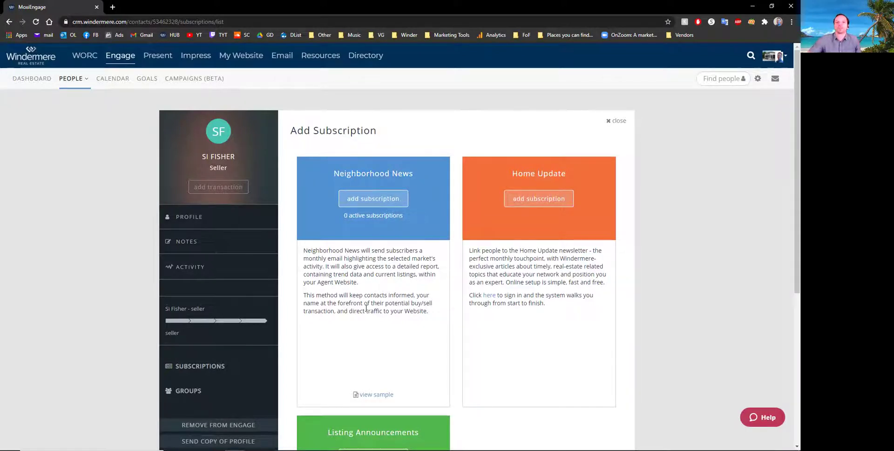
{"action": "left_click_drag", "start_coordinate": [364, 303], "coordinate": [383, 303]}
{"action": "left_click", "coordinate": [384, 304]}
{"action": "left_click_drag", "start_coordinate": [384, 303], "coordinate": [397, 307]}
{"action": "left_click", "coordinate": [396, 307]}
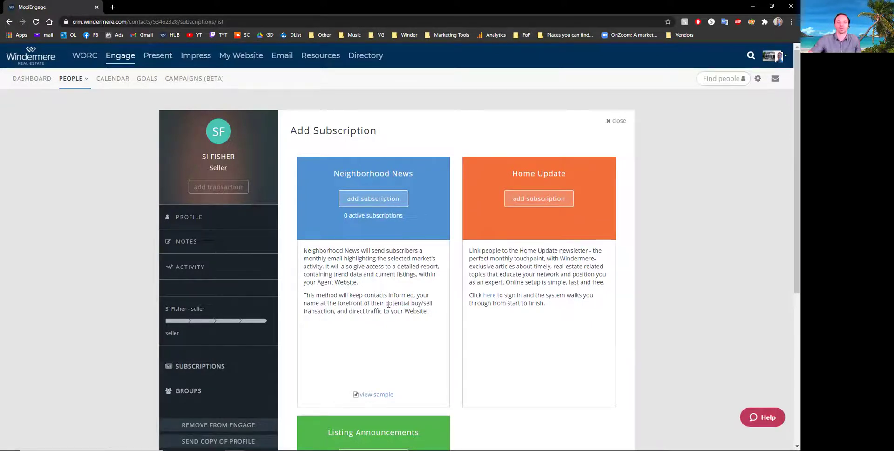
{"action": "left_click", "coordinate": [372, 201]}
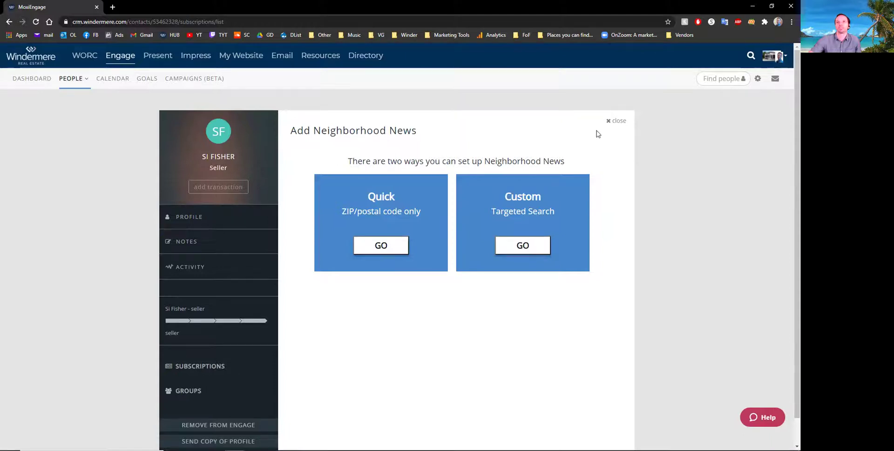
- Close the Neighborhood News setup without subscribing, returning to the seller transaction tasks
{"action": "left_click", "coordinate": [613, 123]}
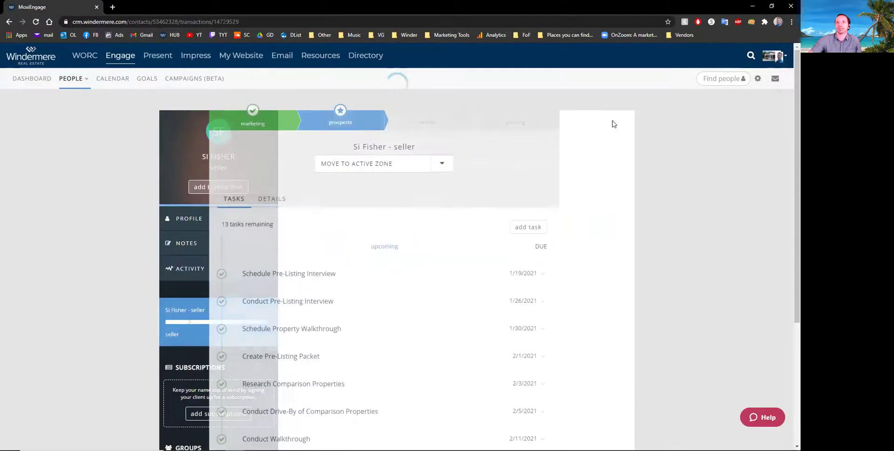
{"action": "scroll", "coordinate": [215, 266], "scroll_direction": "down", "scroll_amount": 2}
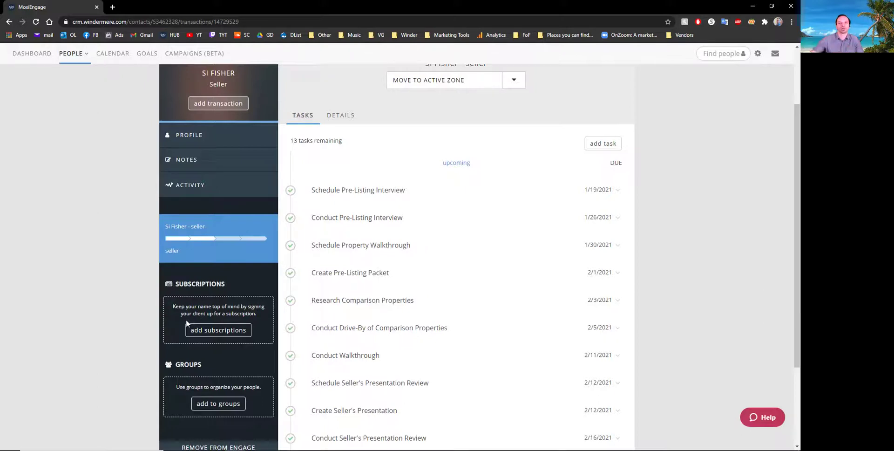
- Reopen the add-subscription page and scroll down to the Listing Announcements card
{"action": "left_click", "coordinate": [215, 331]}
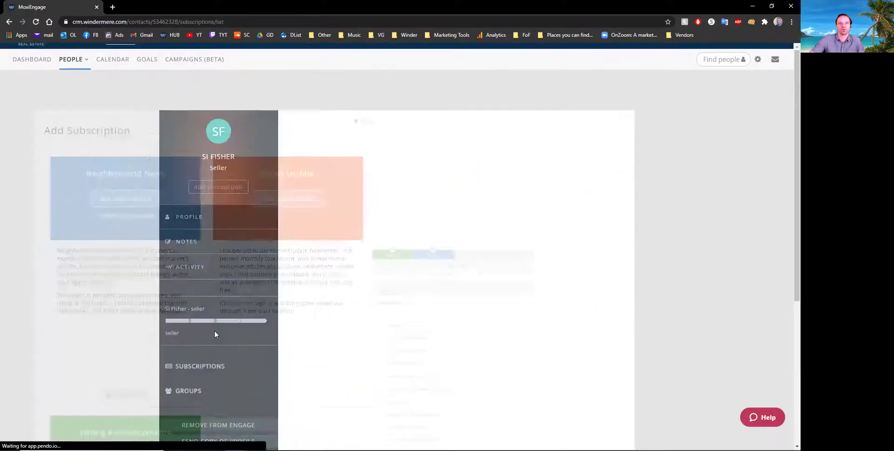
{"action": "scroll", "coordinate": [367, 281], "scroll_direction": "down", "scroll_amount": 3}
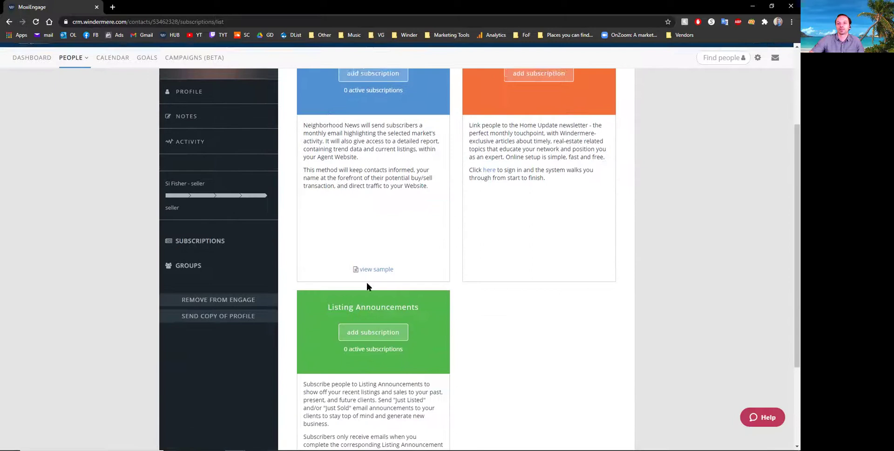
{"action": "scroll", "coordinate": [482, 316], "scroll_direction": "down", "scroll_amount": 1}
{"action": "scroll", "coordinate": [468, 261], "scroll_direction": "down", "scroll_amount": 1}
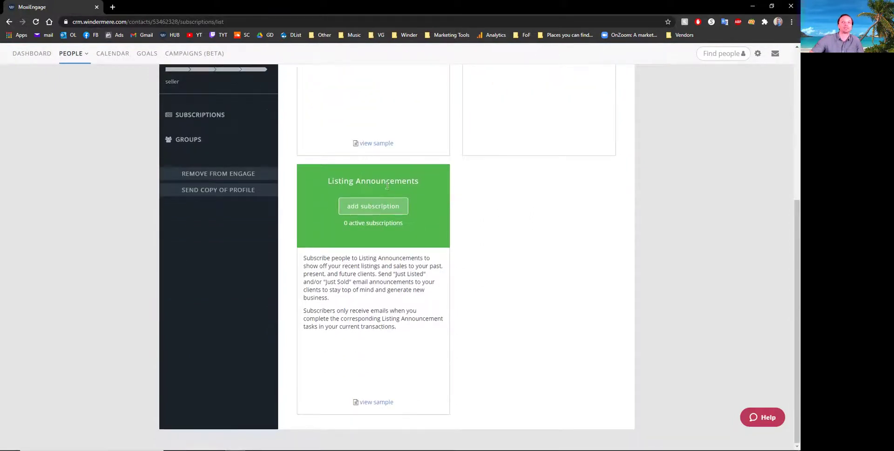
{"action": "left_click_drag", "start_coordinate": [345, 181], "coordinate": [423, 199]}
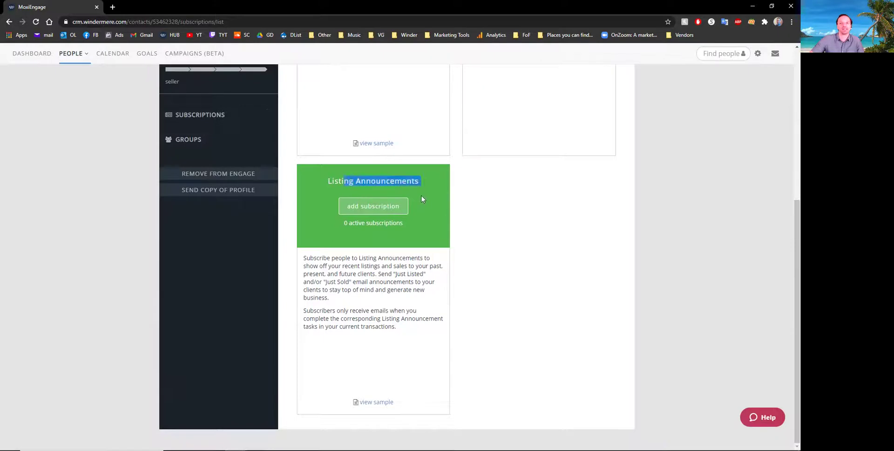
{"action": "left_click", "coordinate": [510, 234]}
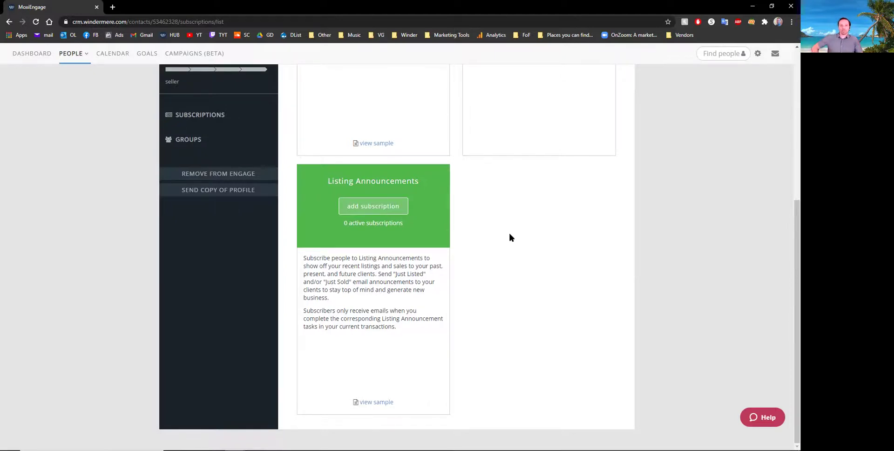
- Add a Listing Announcements subscription with both Just Listed and Just Sold enabled
{"action": "left_click", "coordinate": [367, 212]}
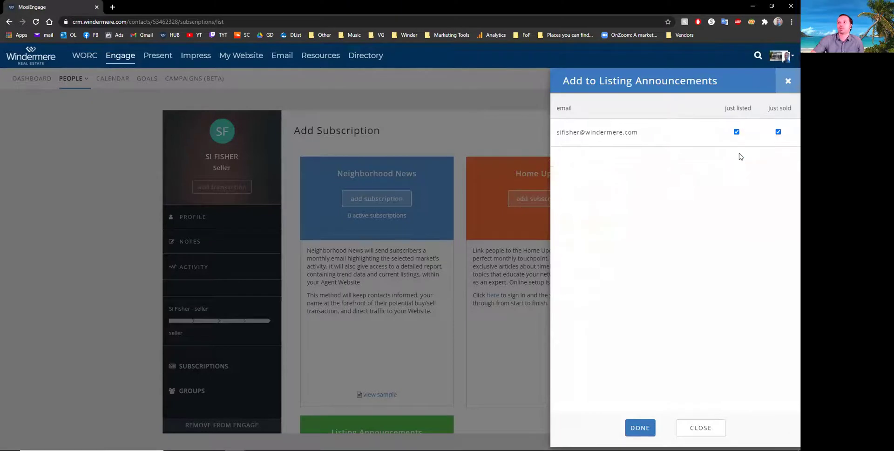
{"action": "left_click", "coordinate": [778, 133]}
{"action": "left_click", "coordinate": [779, 132]}
{"action": "left_click", "coordinate": [643, 429]}
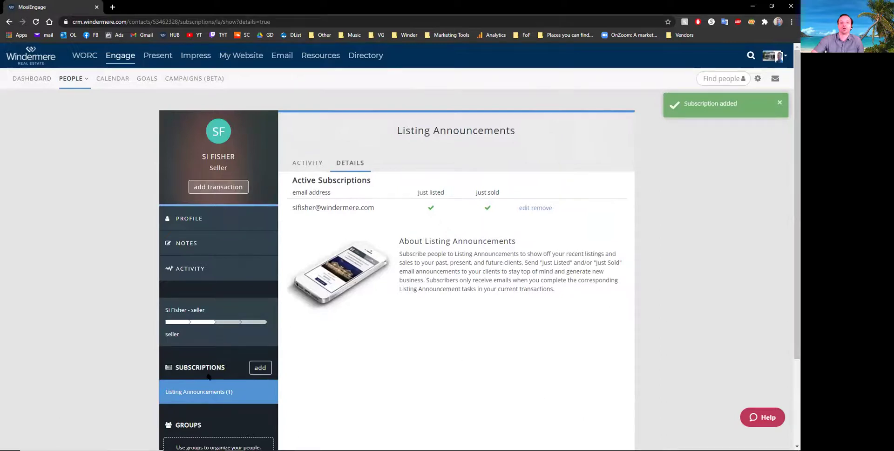
{"action": "left_click", "coordinate": [259, 369]}
{"action": "scroll", "coordinate": [414, 312], "scroll_direction": "down", "scroll_amount": 5}
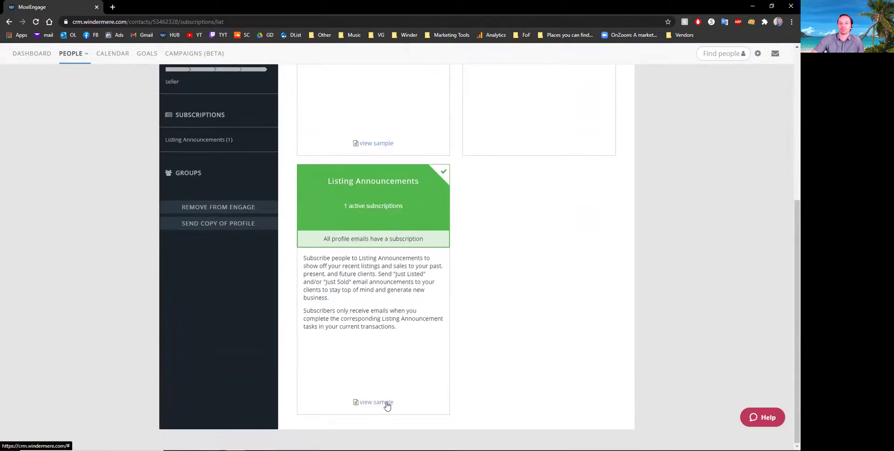
{"action": "left_click", "coordinate": [374, 403]}
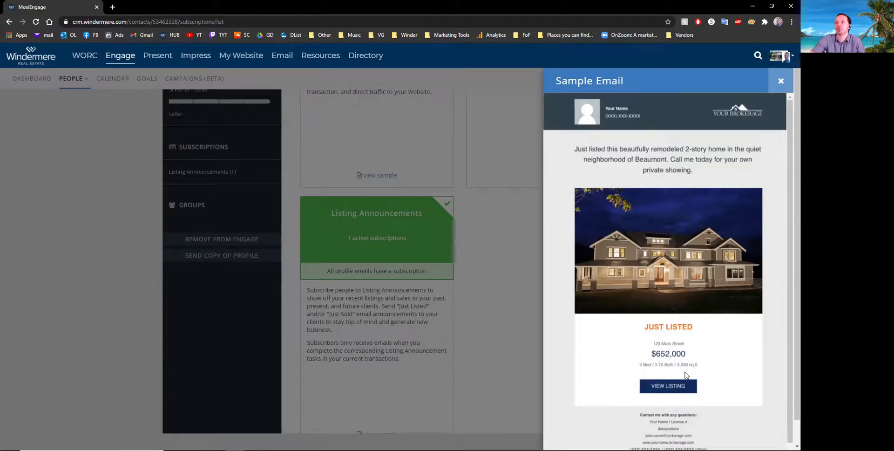
{"action": "left_click", "coordinate": [781, 81]}
{"action": "scroll", "coordinate": [421, 313], "scroll_direction": "down", "scroll_amount": 2}
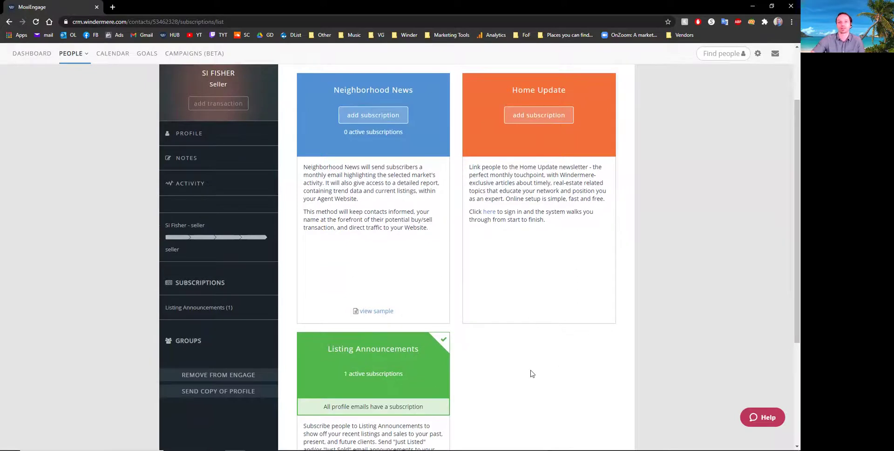
{"action": "scroll", "coordinate": [520, 334], "scroll_direction": "up", "scroll_amount": 1}
{"action": "scroll", "coordinate": [513, 330], "scroll_direction": "up", "scroll_amount": 2}
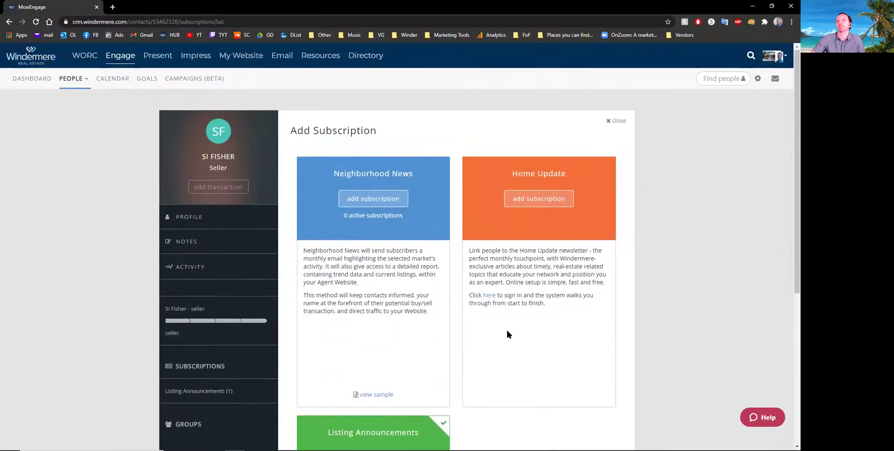
{"action": "scroll", "coordinate": [235, 276], "scroll_direction": "down", "scroll_amount": 3}
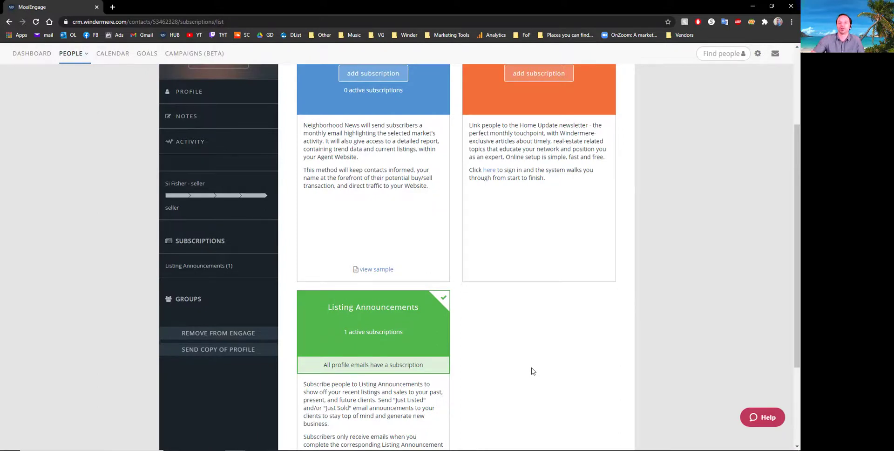
{"action": "scroll", "coordinate": [519, 361], "scroll_direction": "down", "scroll_amount": 2}
{"action": "scroll", "coordinate": [513, 335], "scroll_direction": "down", "scroll_amount": 1}
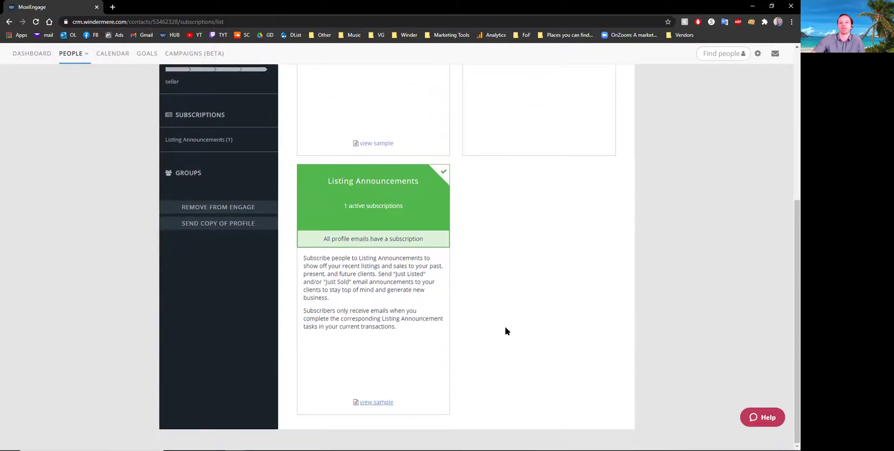